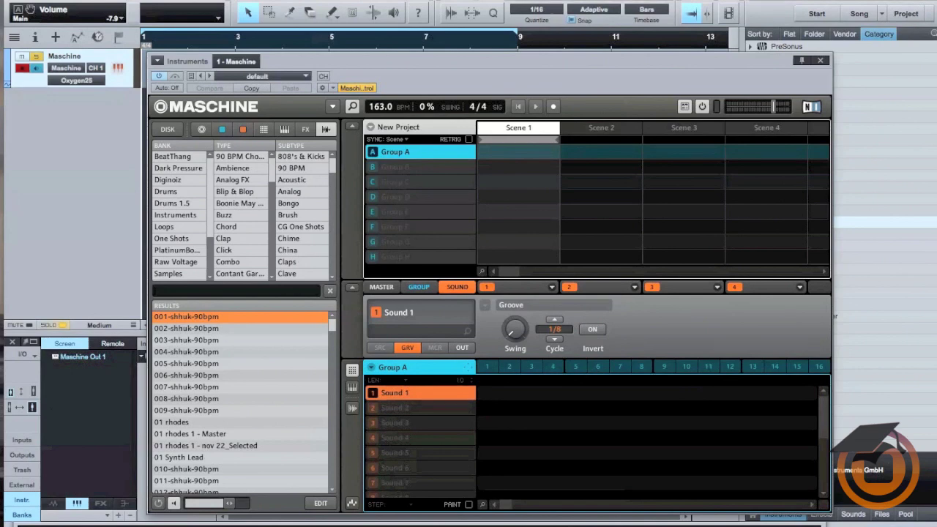
Step: Set the Maschine track's input to Maschine CH 1 instead of Oxygen25
left_click_drag(399, 61, 402, 65)
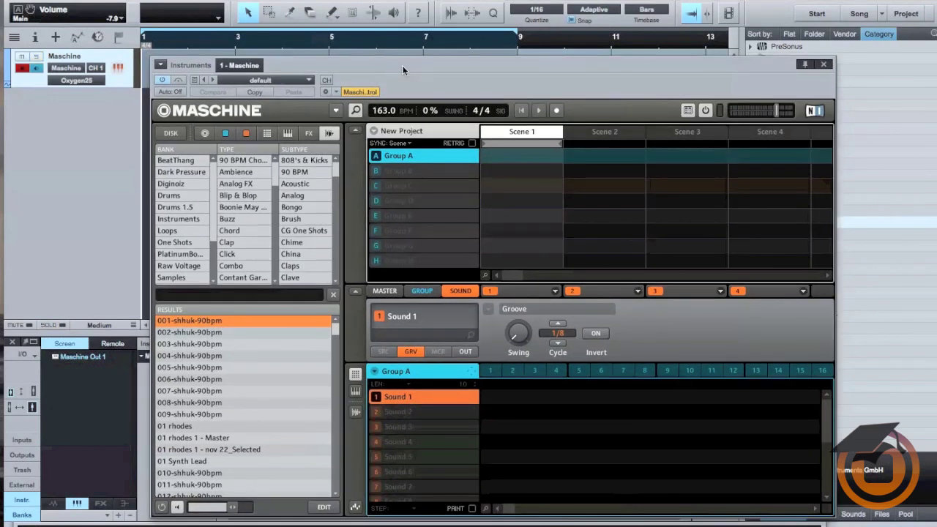
left_click_drag(402, 65, 551, 48)
left_click_drag(337, 45, 345, 71)
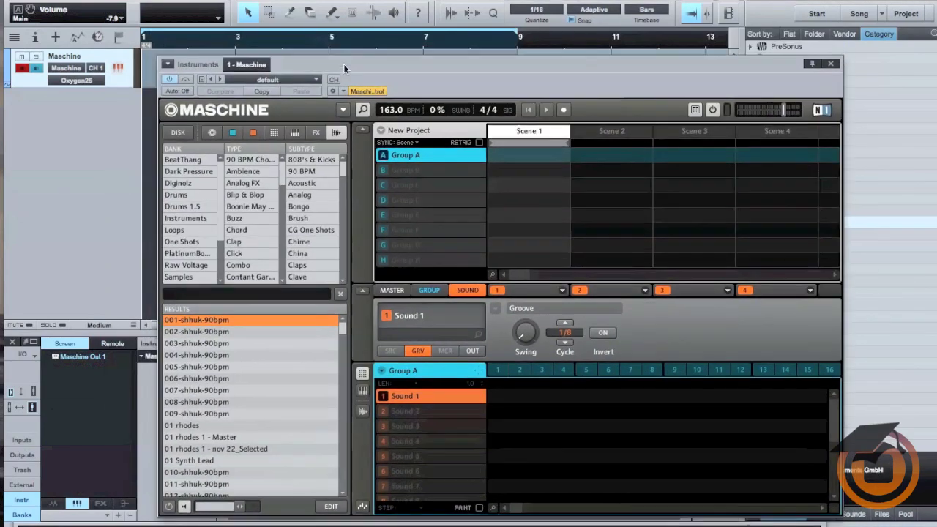
left_click(70, 80)
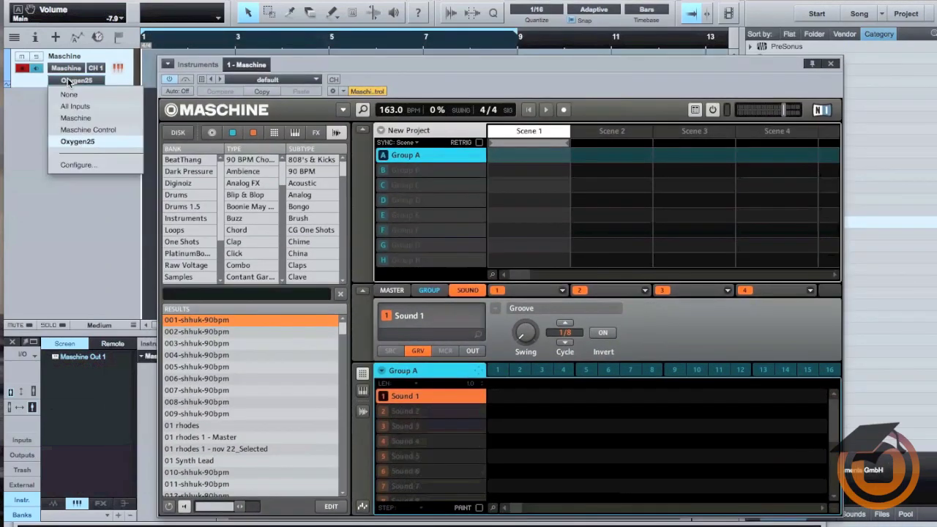
left_click(81, 119)
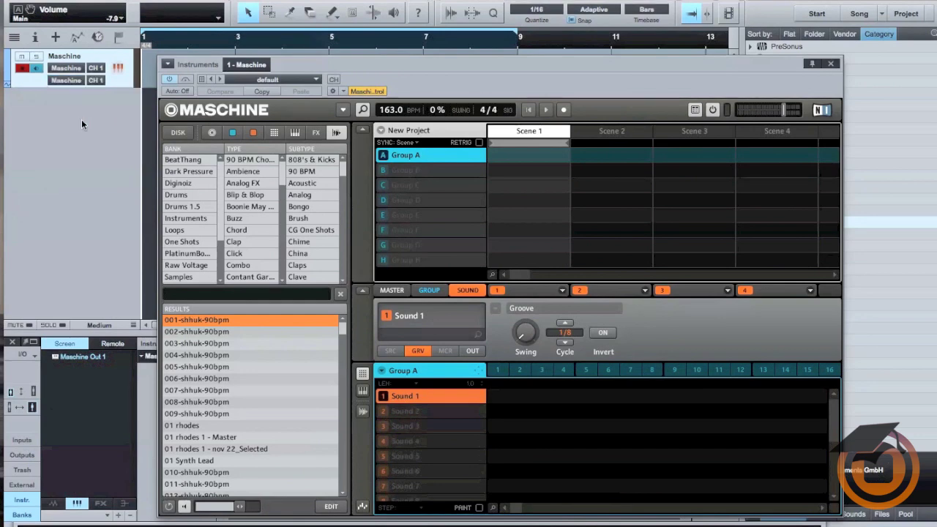
Step: Nudge the Maschine window and choose the Drums bank in its browser
left_click_drag(331, 70, 337, 68)
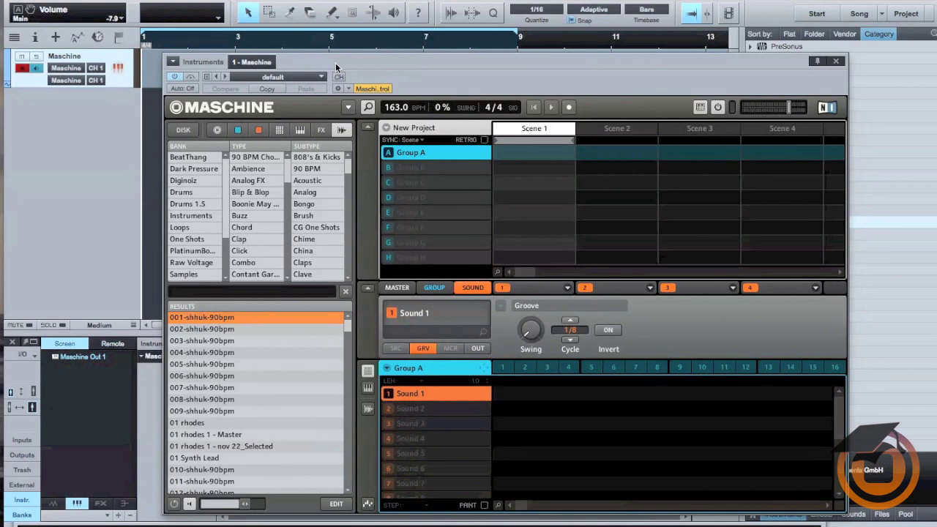
mouse_move(336, 68)
left_mouse_down()
mouse_move(331, 81)
mouse_move(329, 70)
left_mouse_up()
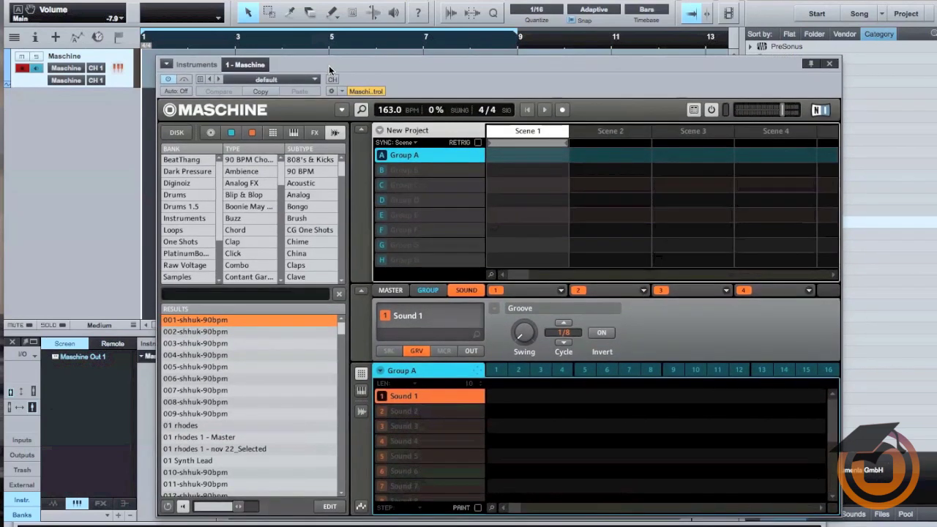
left_click(175, 196)
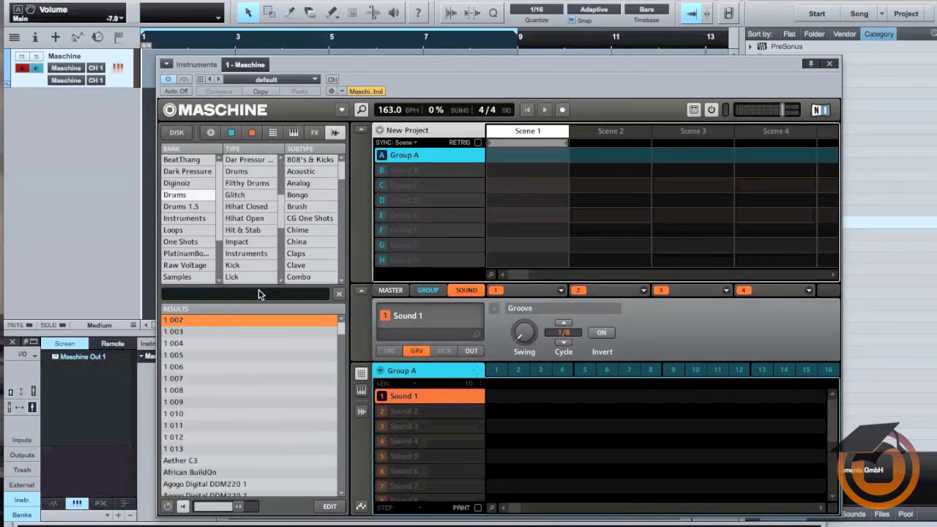
Step: Load Kick 2 Spec from the Kick type into sound slot 1
left_click(250, 265)
left_click_drag(182, 378, 419, 397)
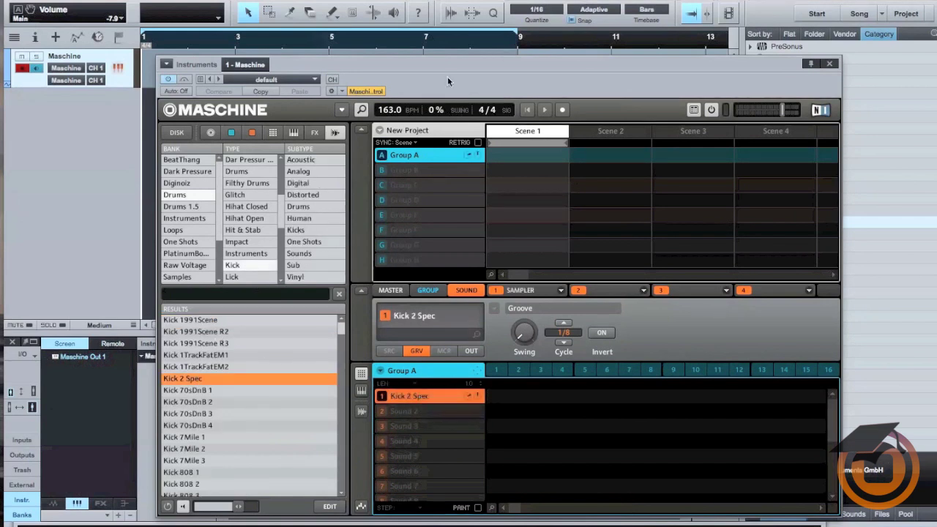
scroll(253, 242, "down", 2)
scroll(253, 256, "down", 2)
scroll(254, 278, "down", 2)
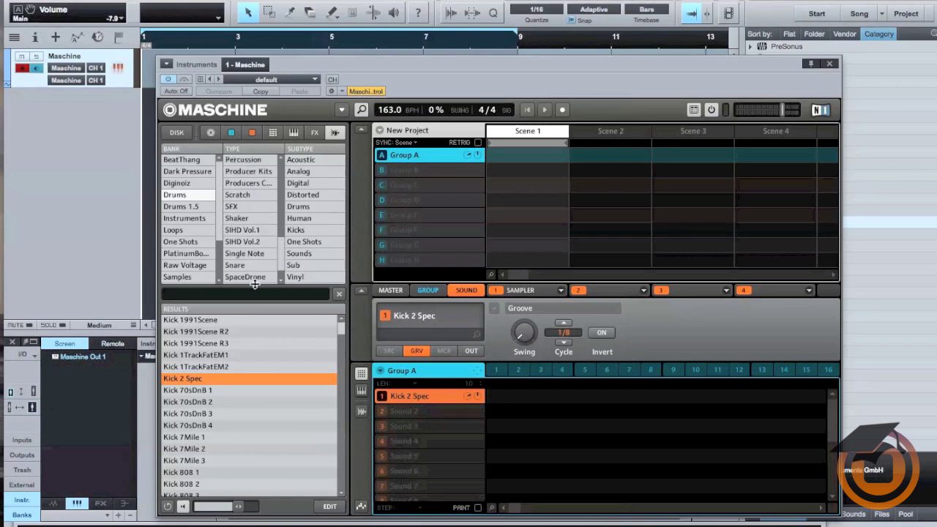
Step: Audition snares and load Snare Bon Voyage 1 into sound slot 2
left_click(244, 265)
left_click(231, 355)
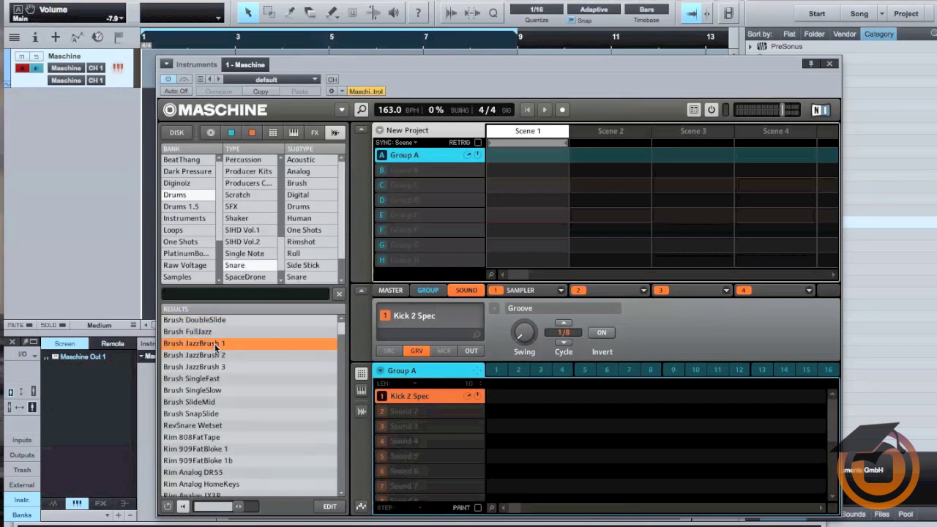
left_click(216, 402)
left_click(225, 449)
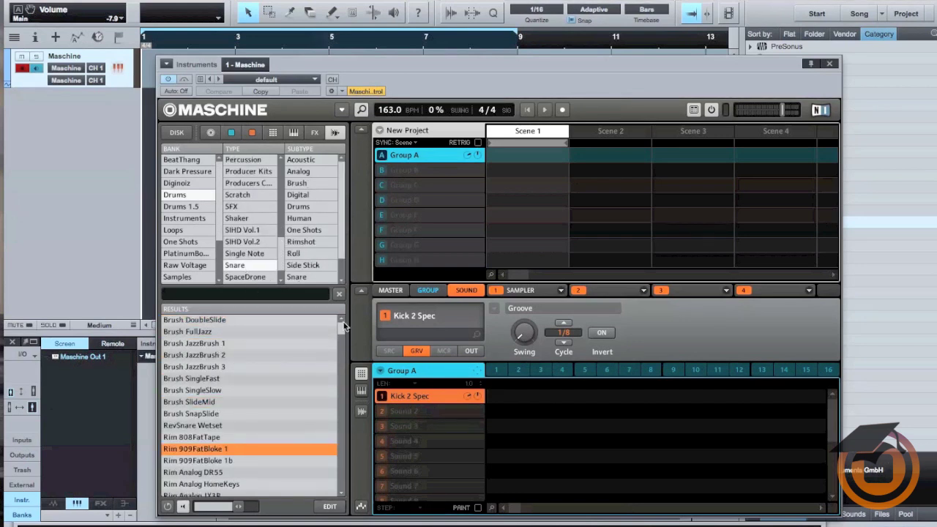
left_click_drag(342, 325, 323, 358)
left_click(281, 366)
left_click(227, 392)
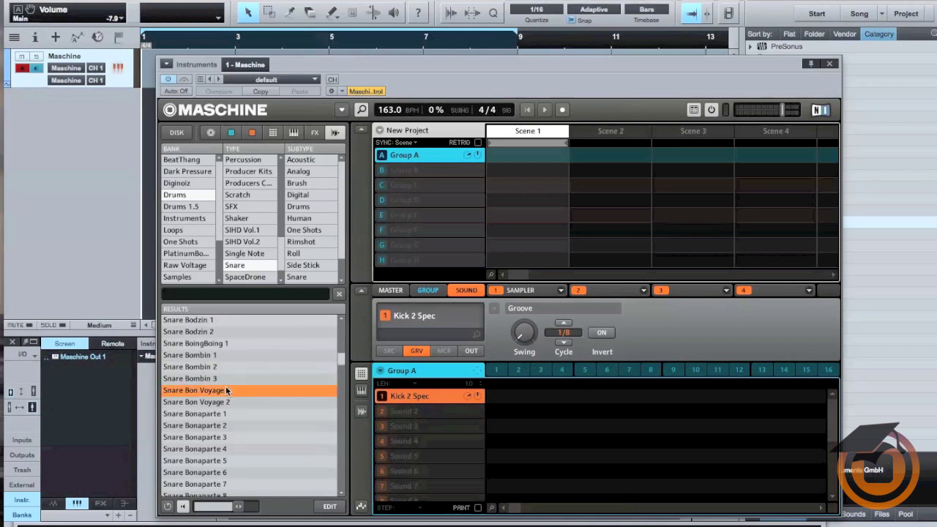
left_click_drag(227, 392, 428, 415)
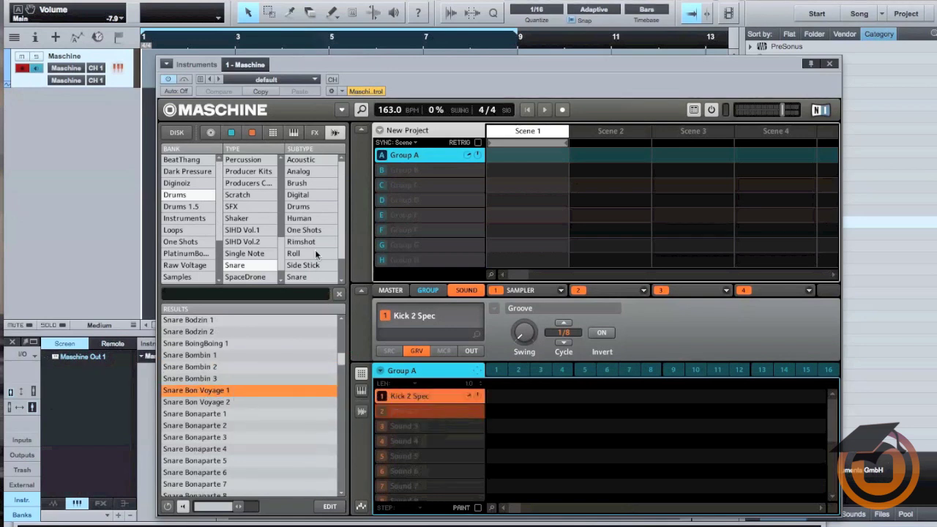
Step: Audition closed hi-hats and load ClosedHH 70sDnB into sound slot 3
left_click_drag(279, 250, 277, 195)
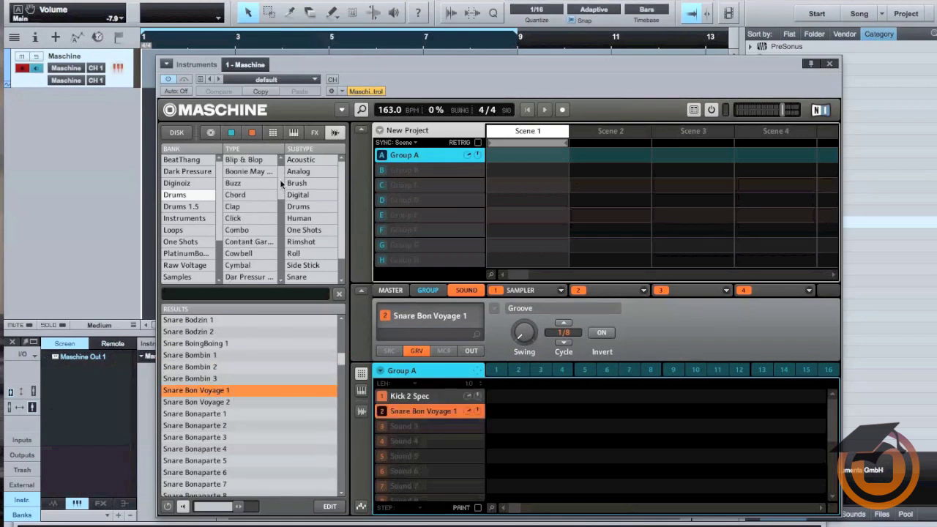
left_click(246, 265)
left_click(220, 332)
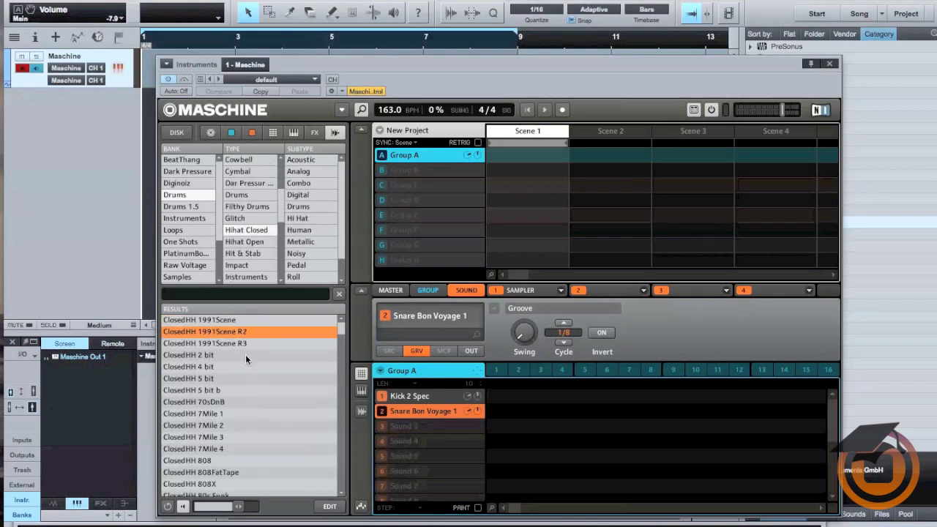
left_click(246, 355)
left_click(241, 379)
left_click(235, 426)
left_click(220, 402)
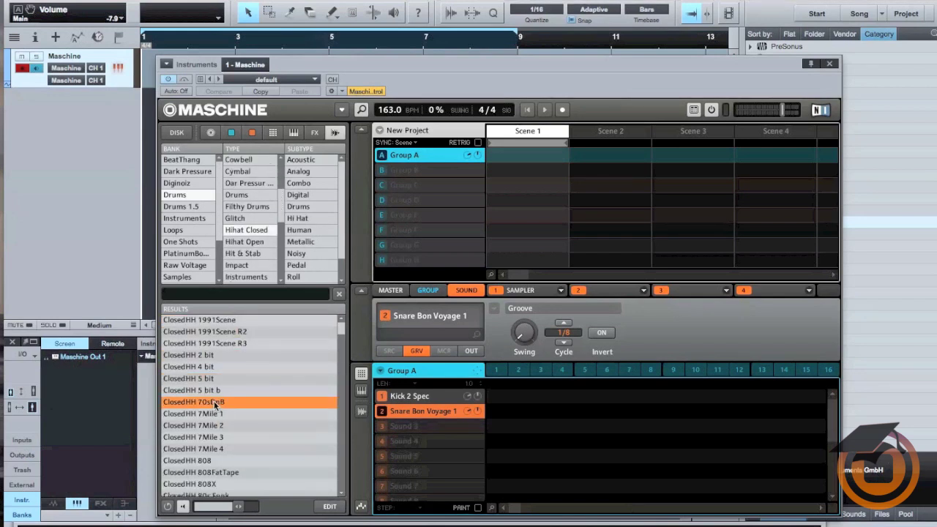
left_click_drag(219, 402, 425, 429)
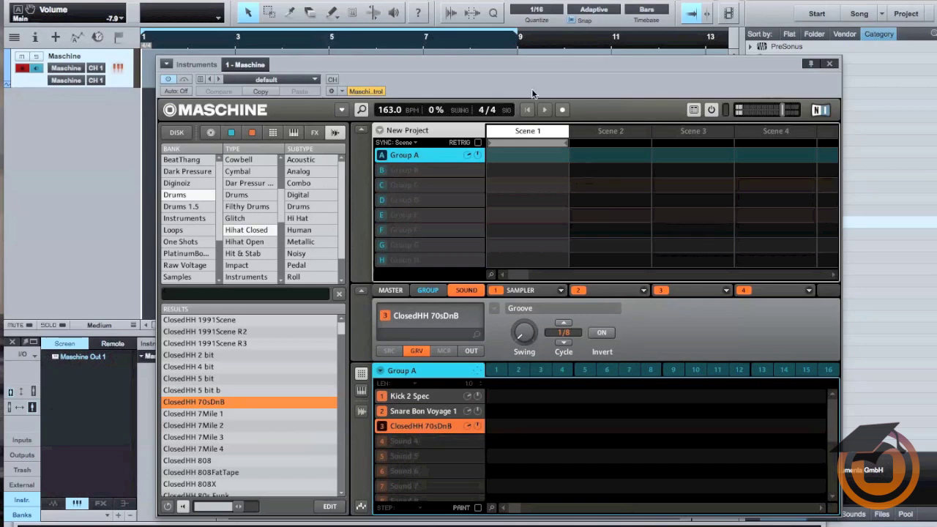
Step: Move Maschine aside and expand its Instruments entry to list Out 1 through Out 6
left_click_drag(502, 59, 531, 20)
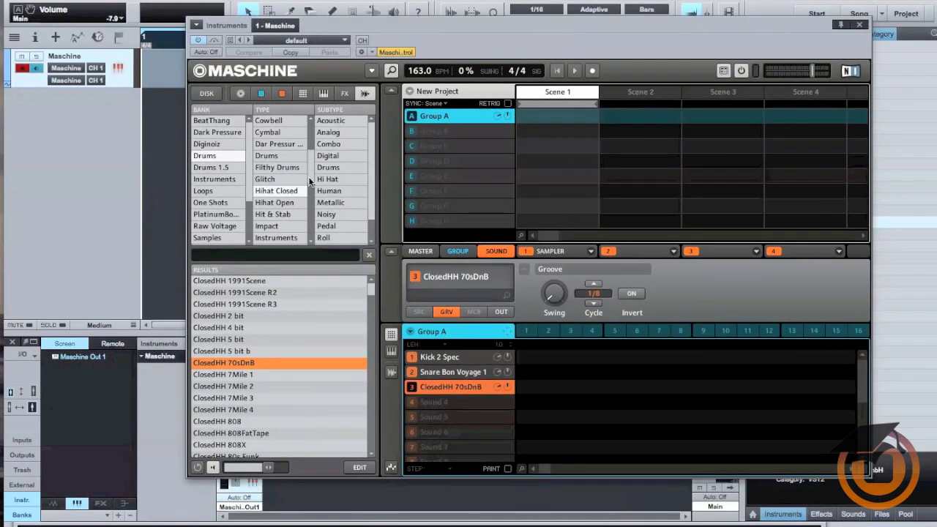
left_click_drag(337, 25, 718, 15)
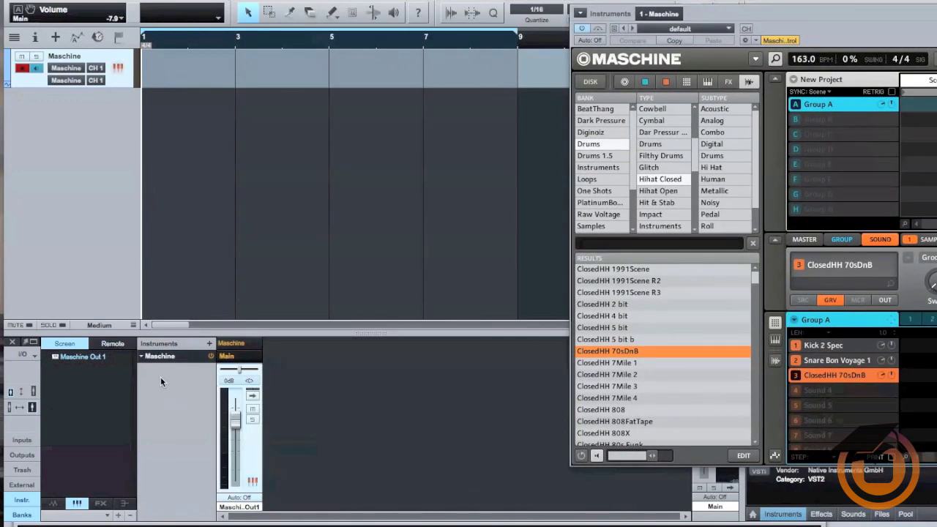
right_click(144, 363)
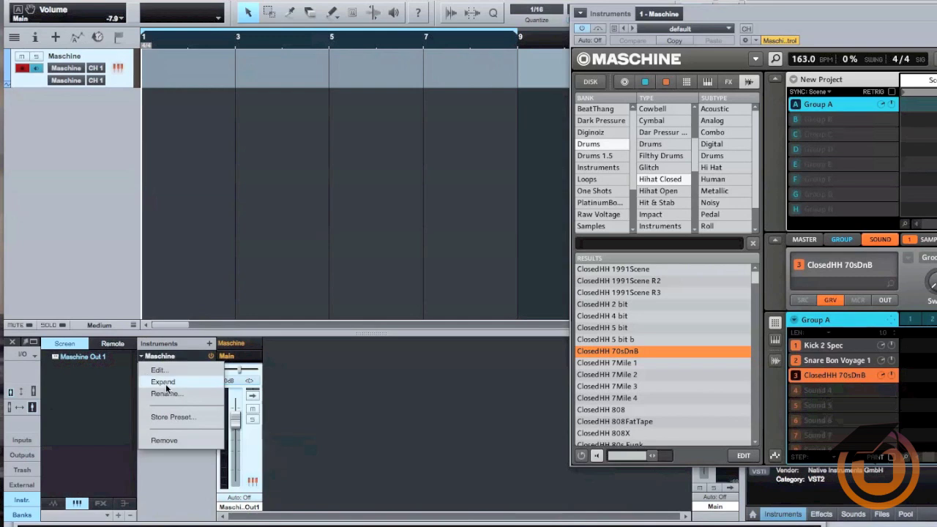
left_click(292, 390)
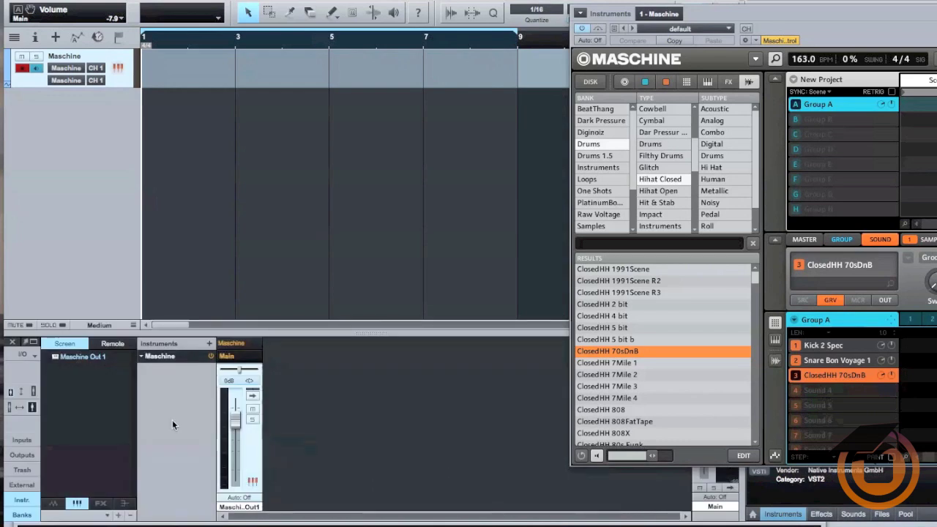
right_click(142, 359)
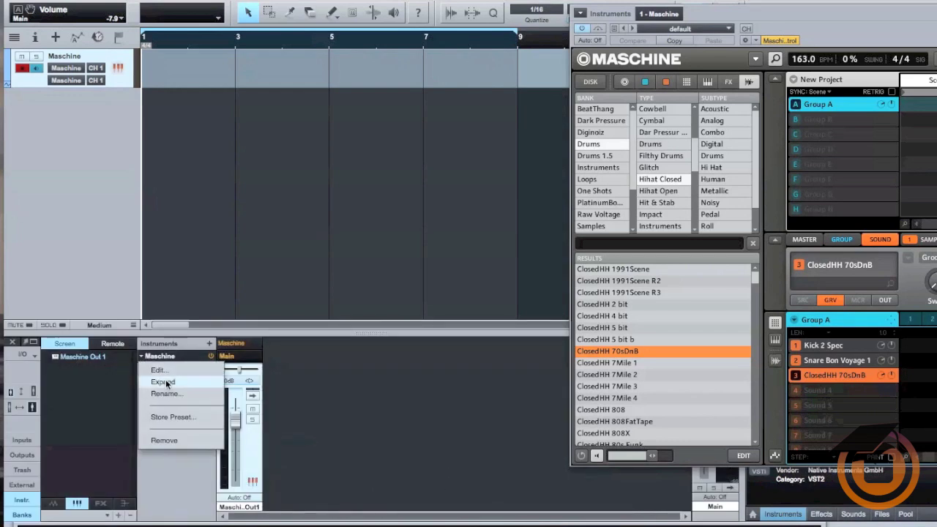
left_click(165, 380)
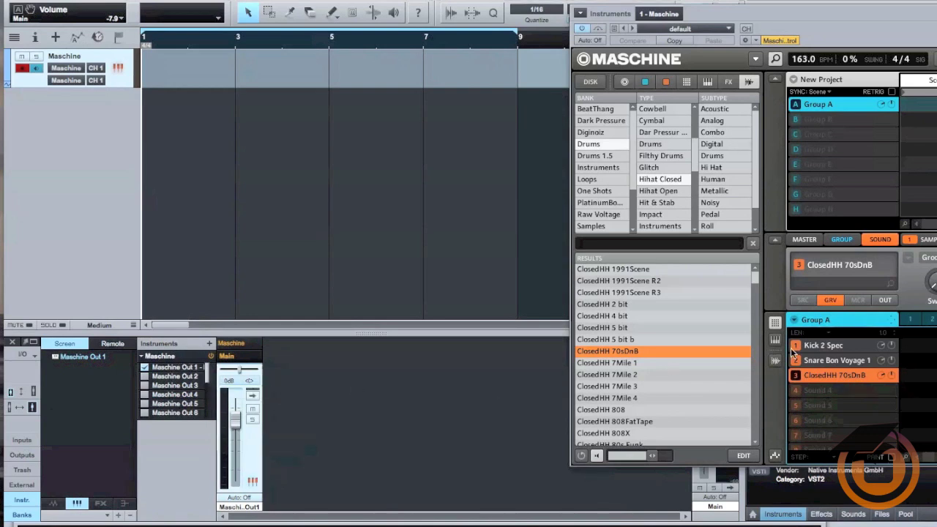
Step: Activate Maschine Out 2 and Out 3 in the Instruments list, then recentre the Maschine window
left_click(814, 348)
left_click(820, 375)
left_click(144, 376)
left_click(144, 386)
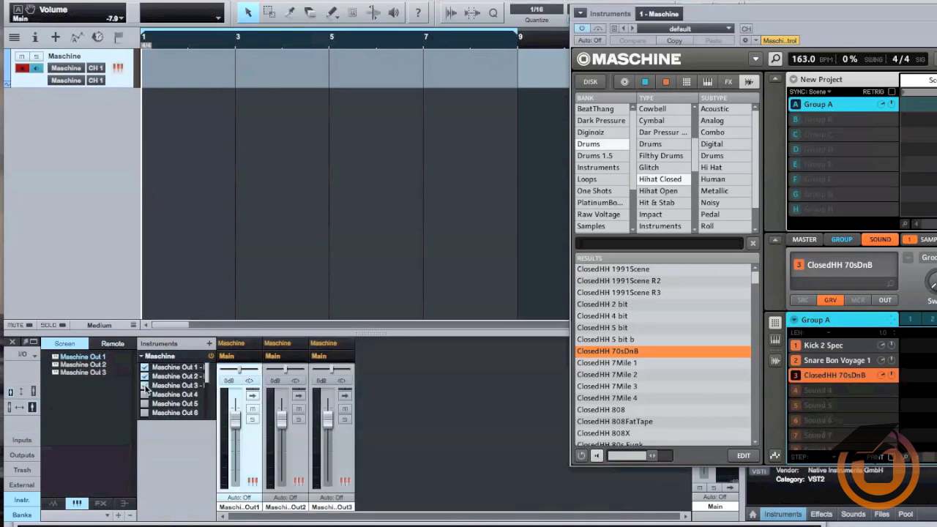
left_click_drag(813, 22, 383, 63)
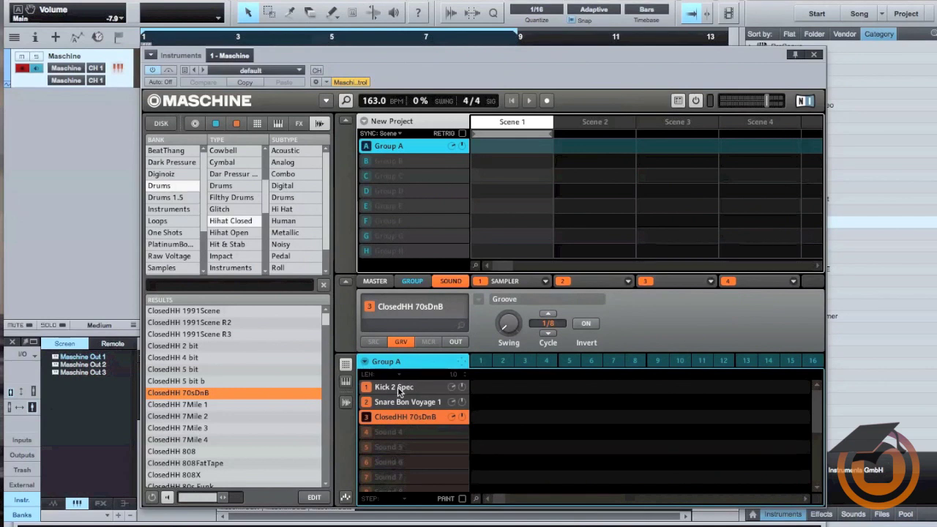
Step: Apply Group A's Sound MIDI Batch Setup with 'Sounds to MIDI Notes' from C3, channel 1
left_click(396, 389)
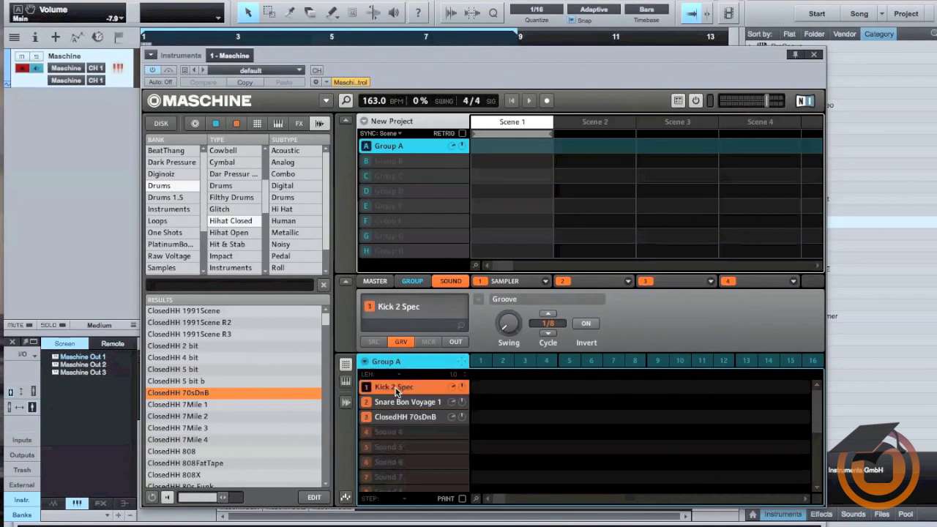
left_click(364, 364)
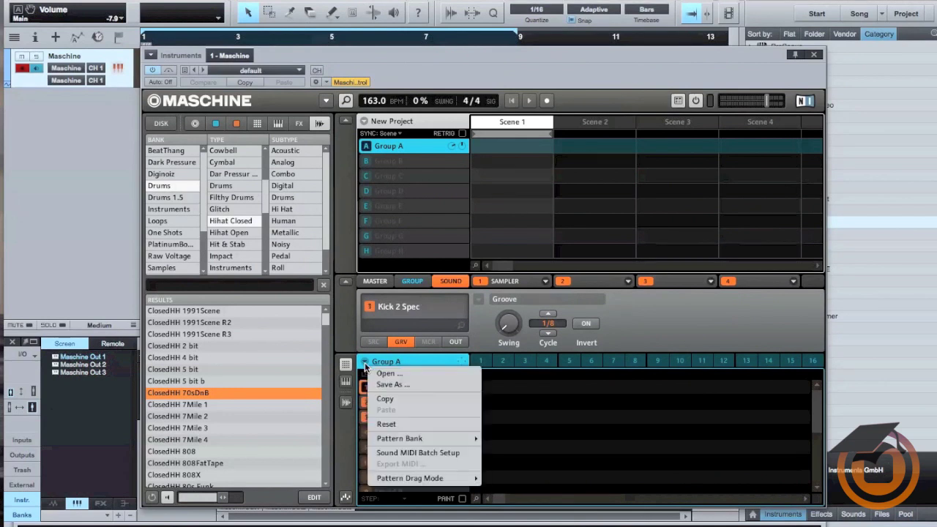
left_click(422, 455)
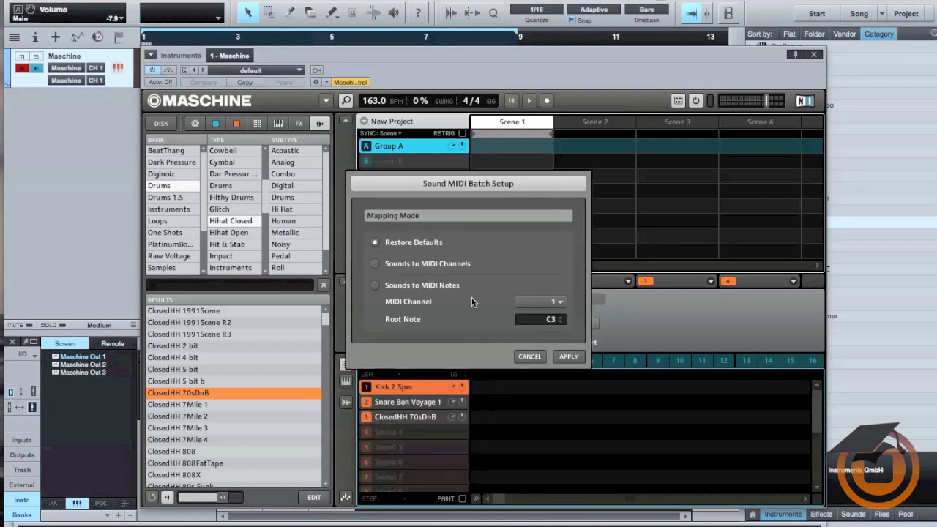
left_click(376, 286)
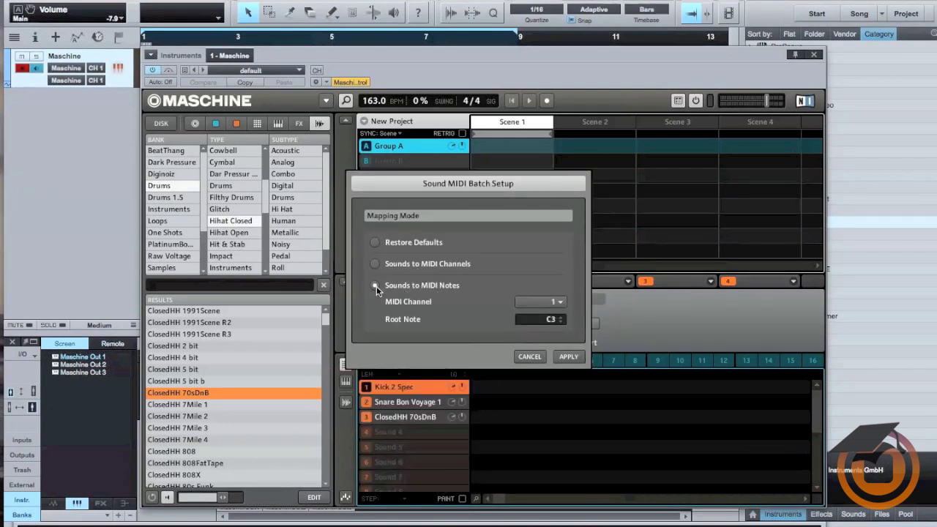
left_click(565, 357)
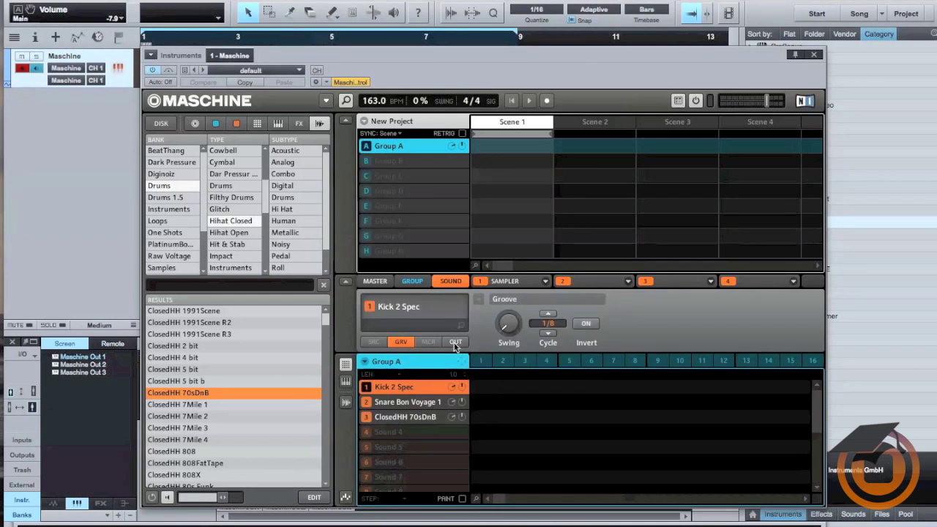
Step: Route kick to Out 1, snare to Out 2 and hi-hat to Out 3 in Maschine's OUT tab
left_click(456, 342)
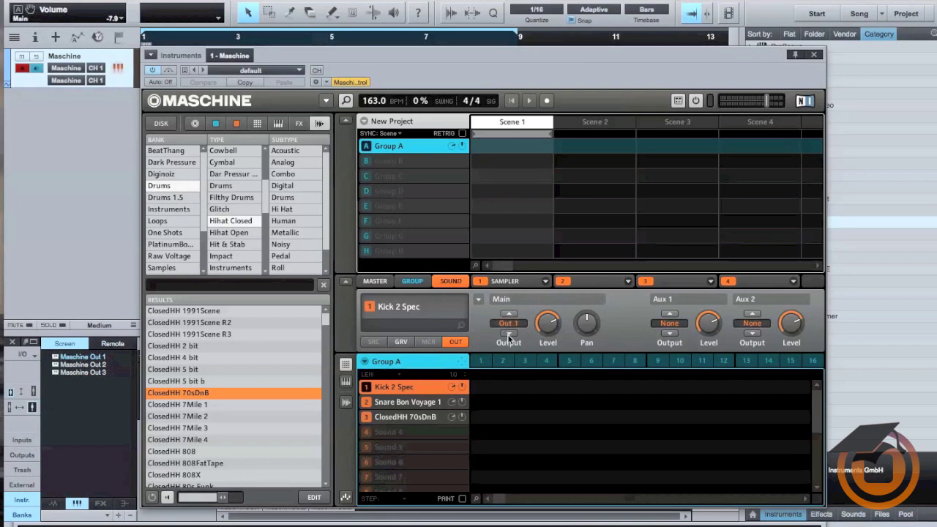
left_click(415, 403)
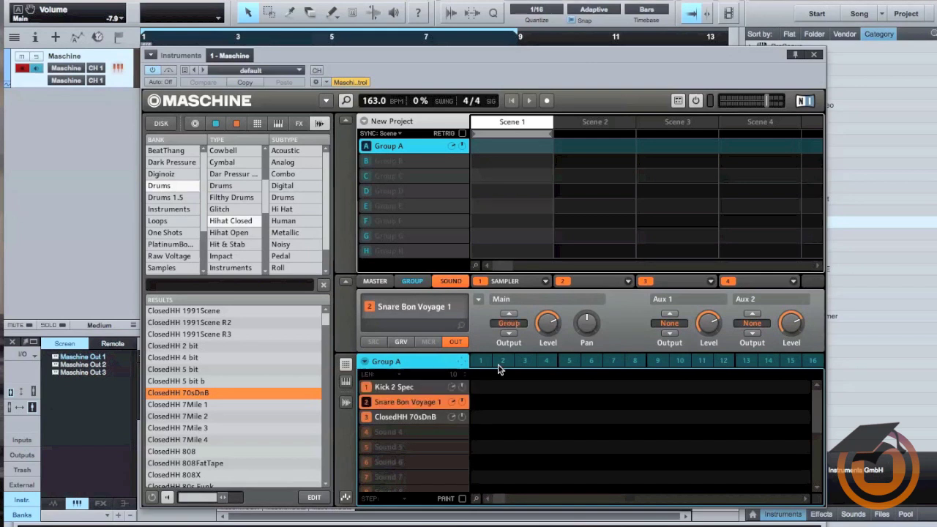
left_click(422, 416)
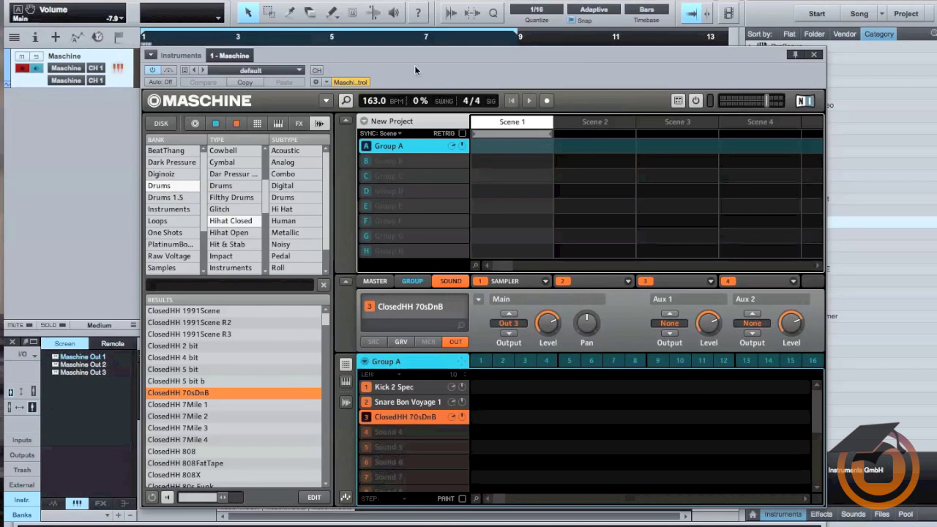
left_click_drag(393, 57, 737, 20)
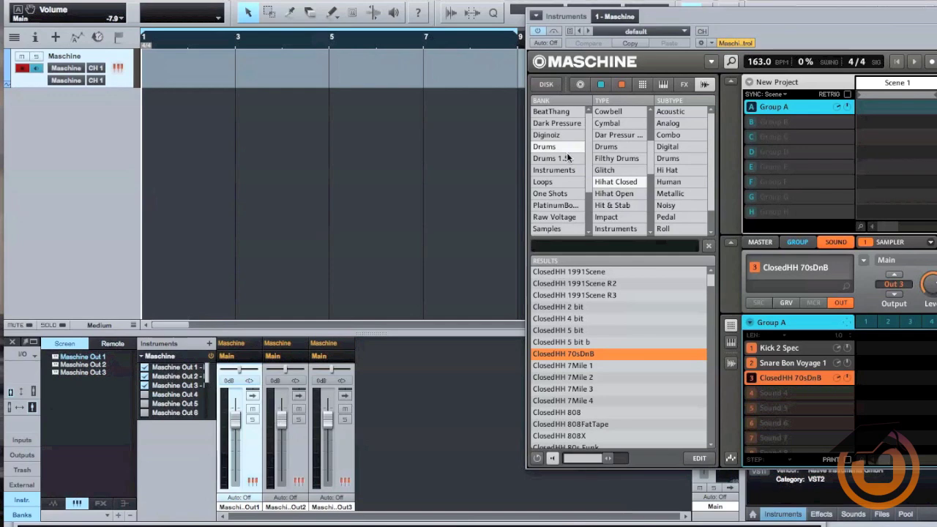
Step: Start playback of the drum pattern and move the Maschine window out of view
mouse_move(693, 13)
left_mouse_down()
mouse_move(523, 73)
mouse_move(634, 50)
left_mouse_up()
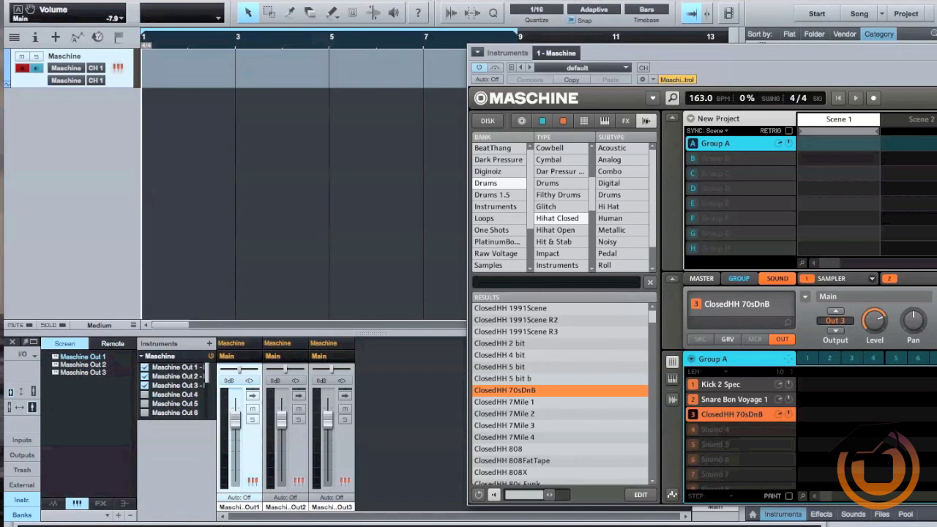
key("space")
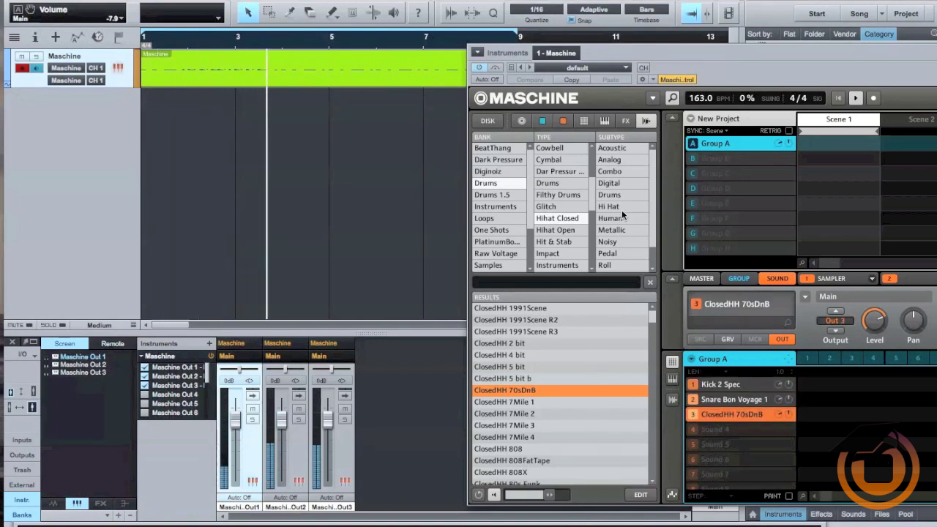
left_click_drag(651, 50, 646, 144)
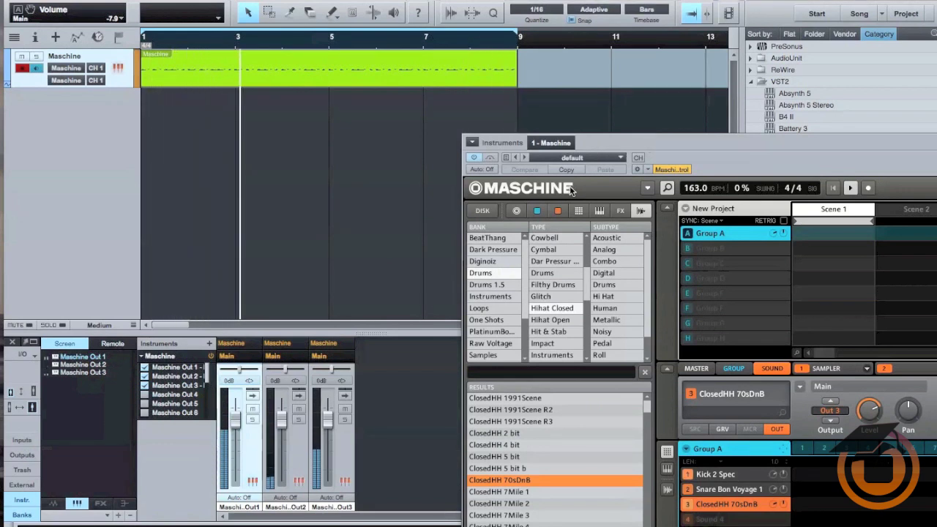
left_click_drag(611, 141, 379, 105)
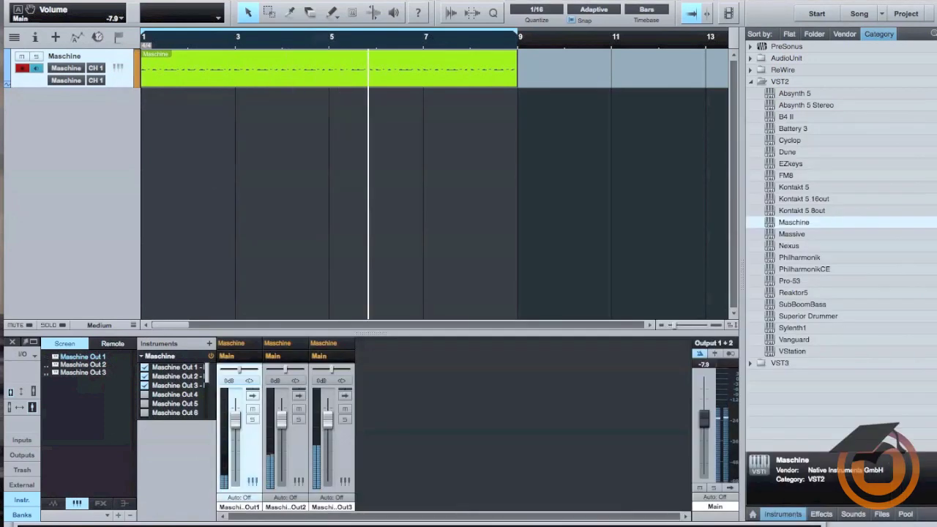
Step: Solo the Maschine Out 2 snare channel and raise its fader to +5.8 dB
left_click(209, 177)
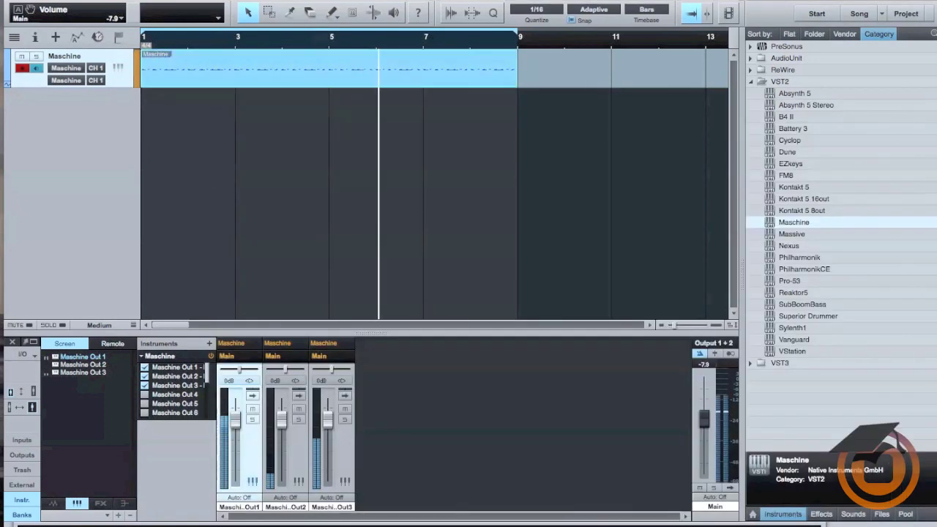
left_click(328, 417)
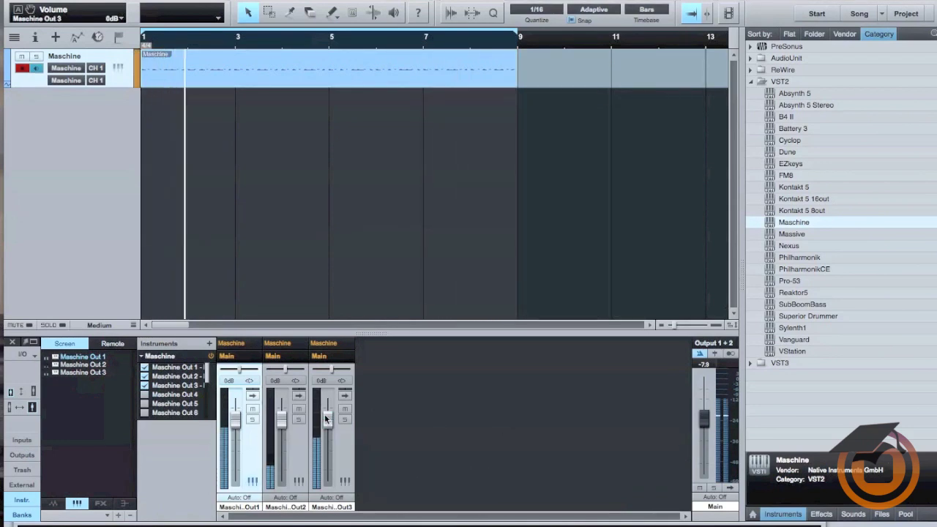
left_click(298, 419)
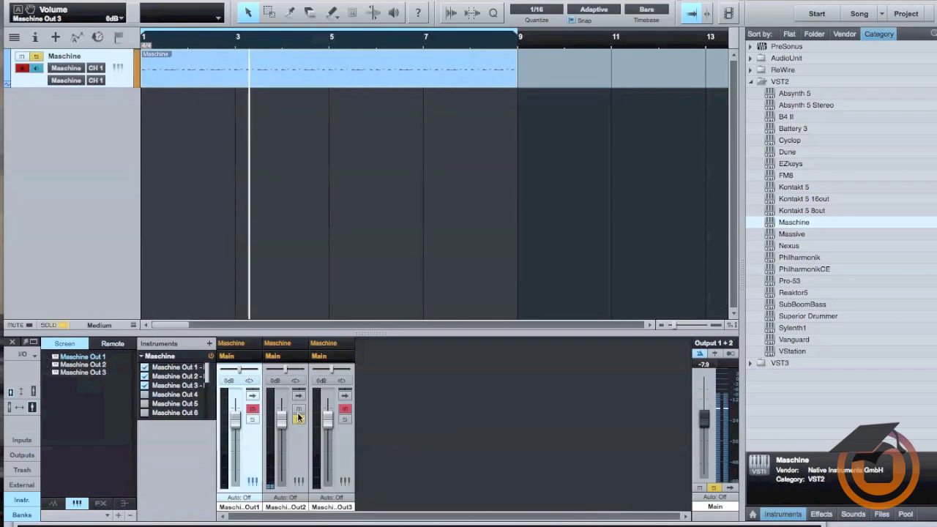
mouse_move(282, 419)
left_mouse_down()
mouse_move(281, 396)
mouse_move(281, 404)
left_mouse_up()
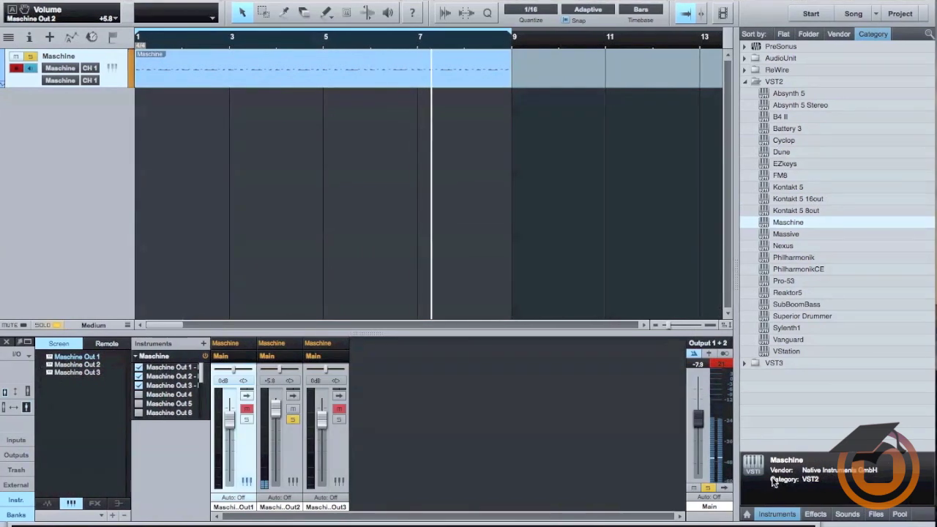
Step: Insert the PreSonus Room Reverb default preset on Maschine Out 2
left_click(816, 514)
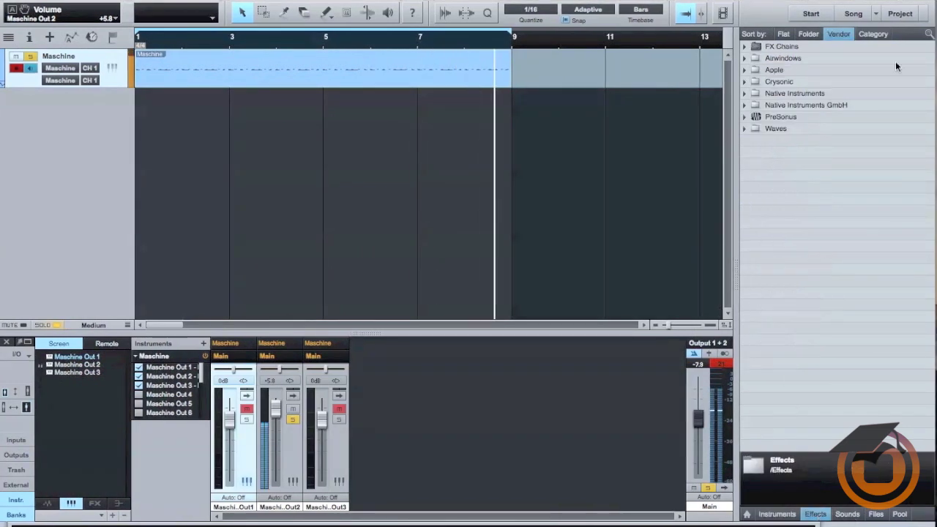
left_click(744, 116)
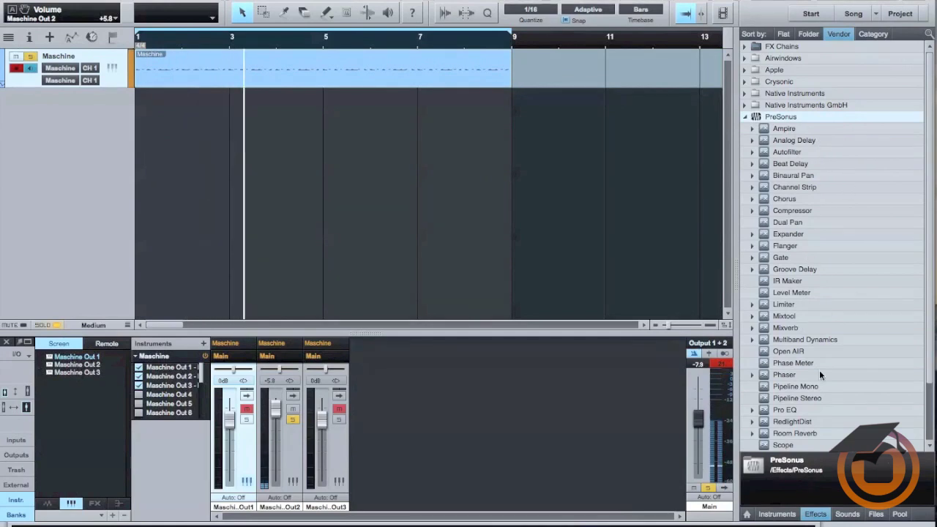
scroll(908, 326, "down", 3)
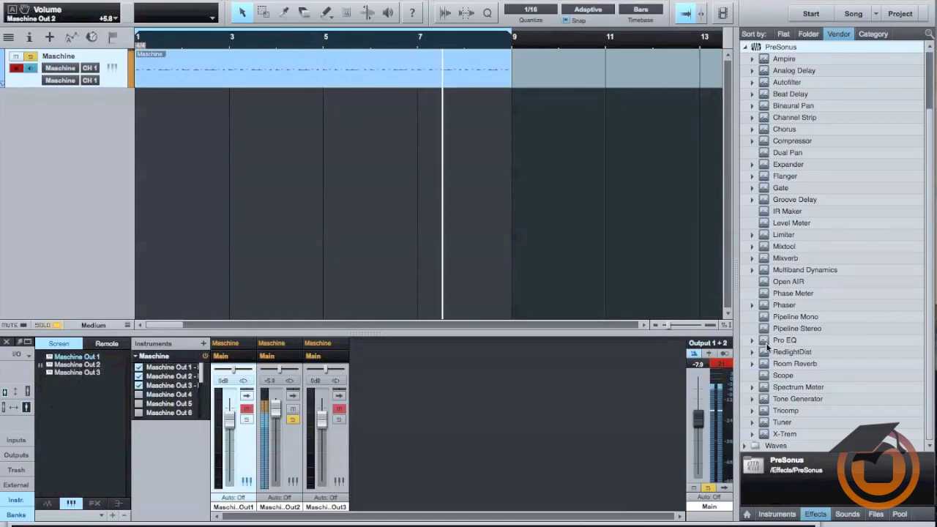
left_click(754, 364)
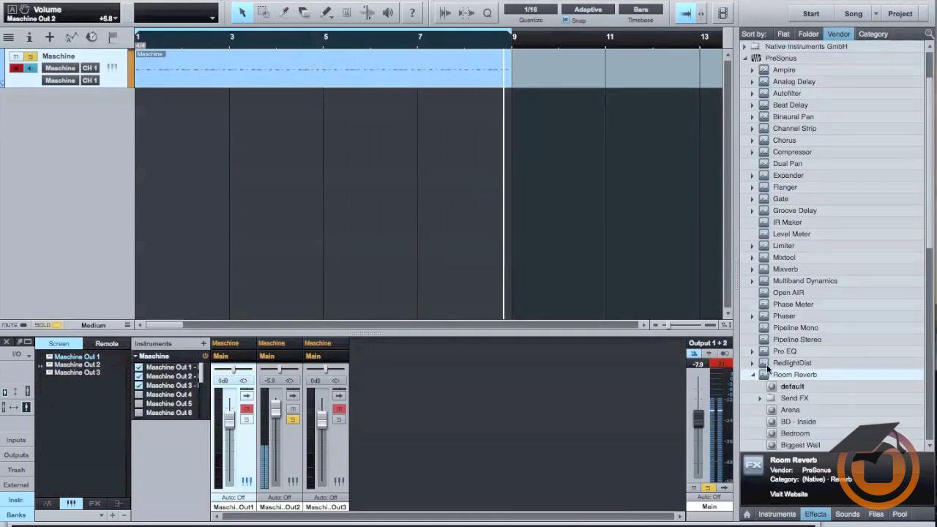
mouse_move(785, 388)
left_mouse_down()
mouse_move(794, 372)
mouse_move(284, 438)
left_mouse_up()
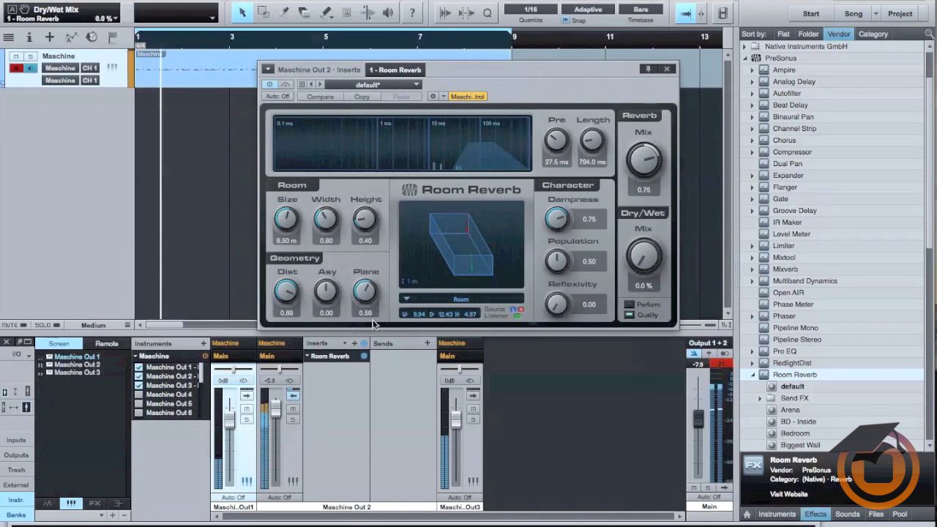
Step: Raise the Room Reverb dry/wet mix to 54.5% and close its editor
left_click_drag(628, 280, 641, 192)
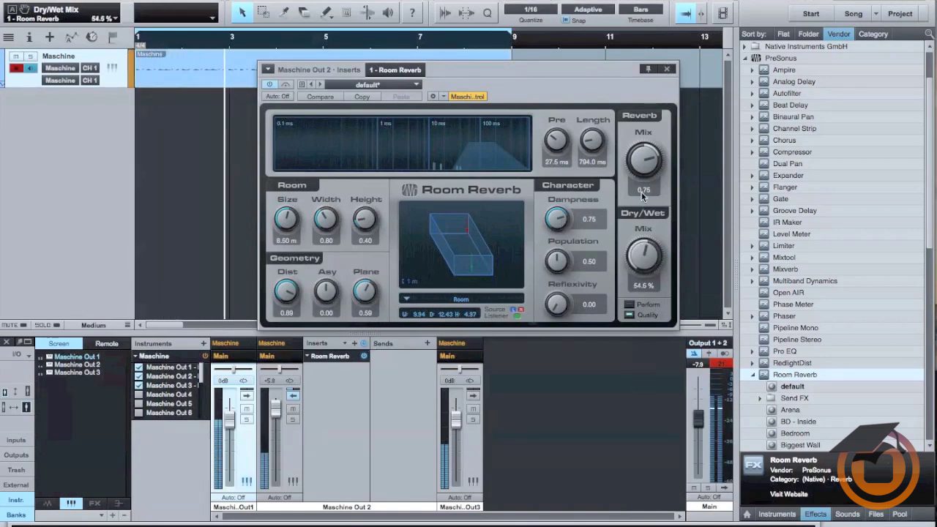
left_click(365, 357)
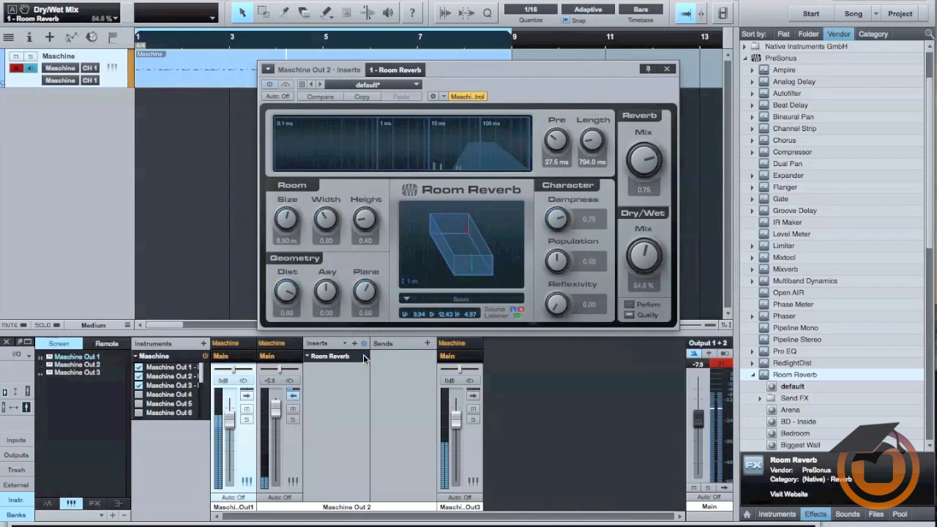
left_click(667, 69)
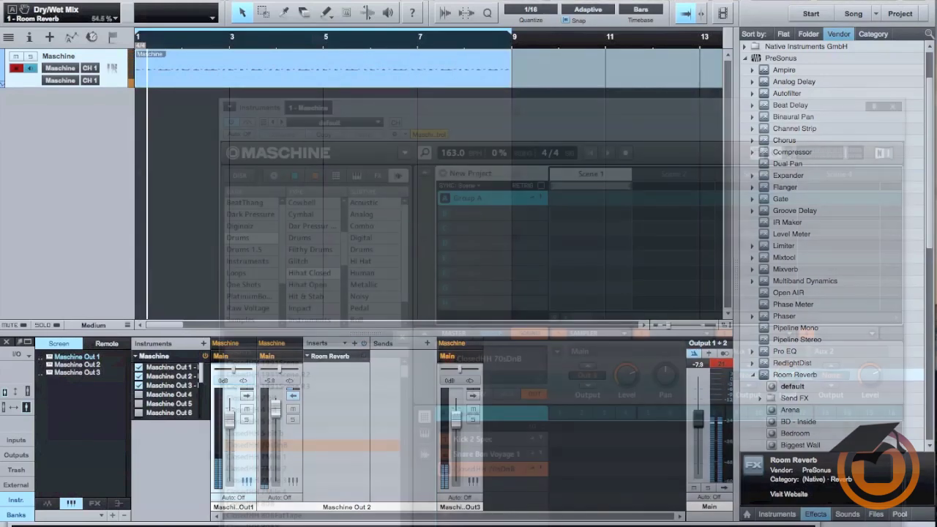
Step: Drag the Maschine window back over the arrangement, shifted slightly right
left_click_drag(596, 112, 523, 37)
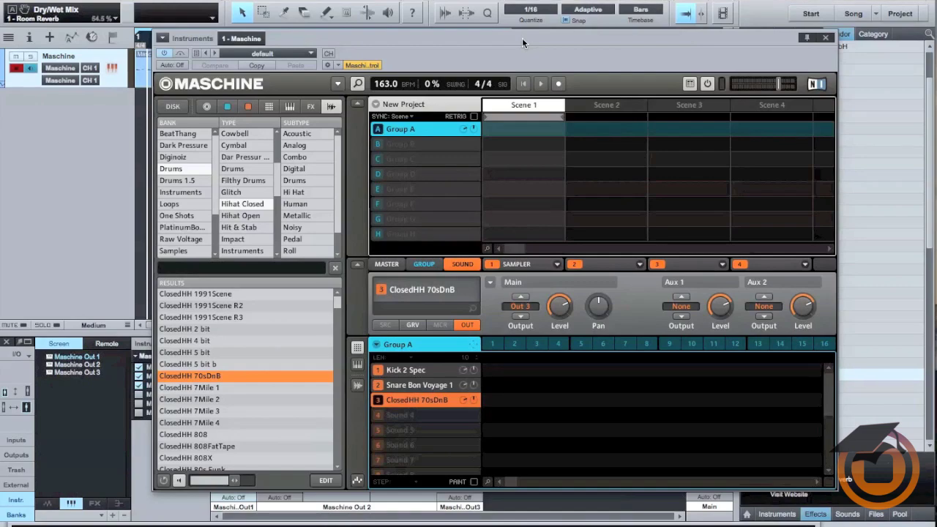
left_click_drag(522, 38, 558, 43)
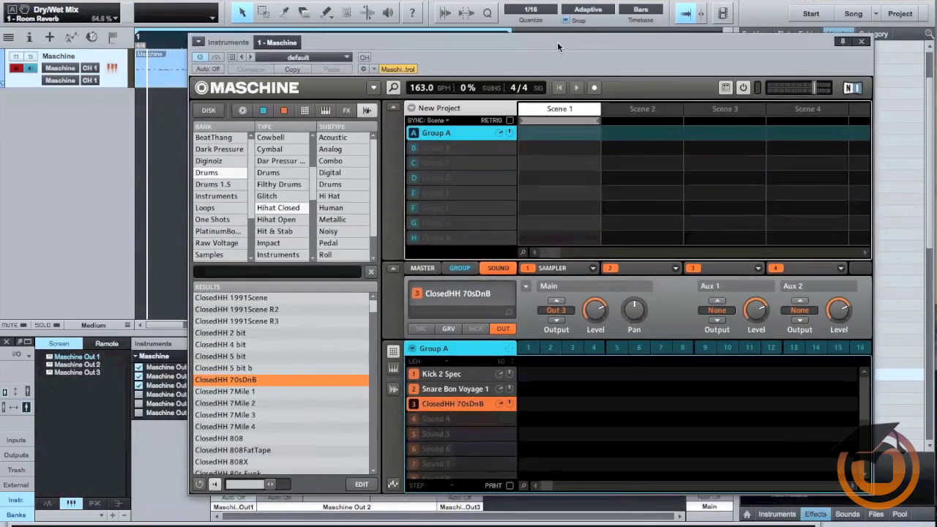
left_click_drag(557, 41, 558, 43)
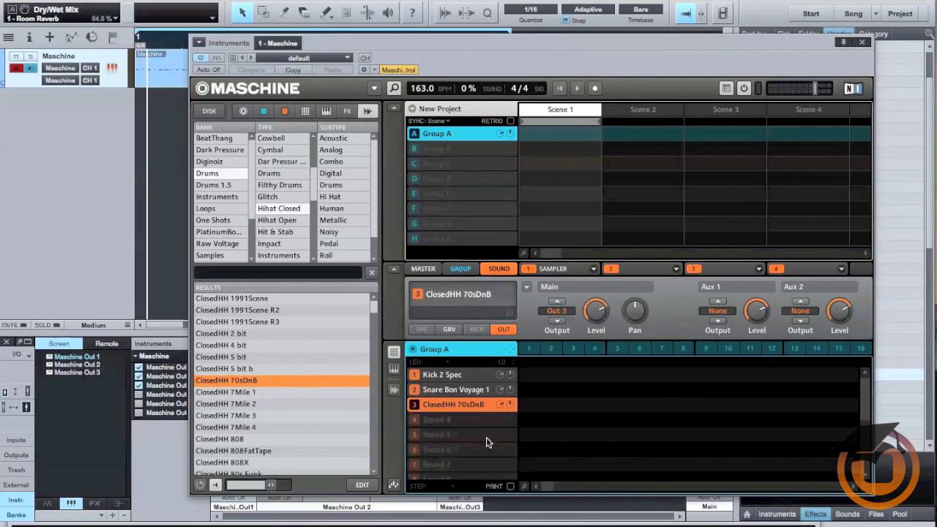